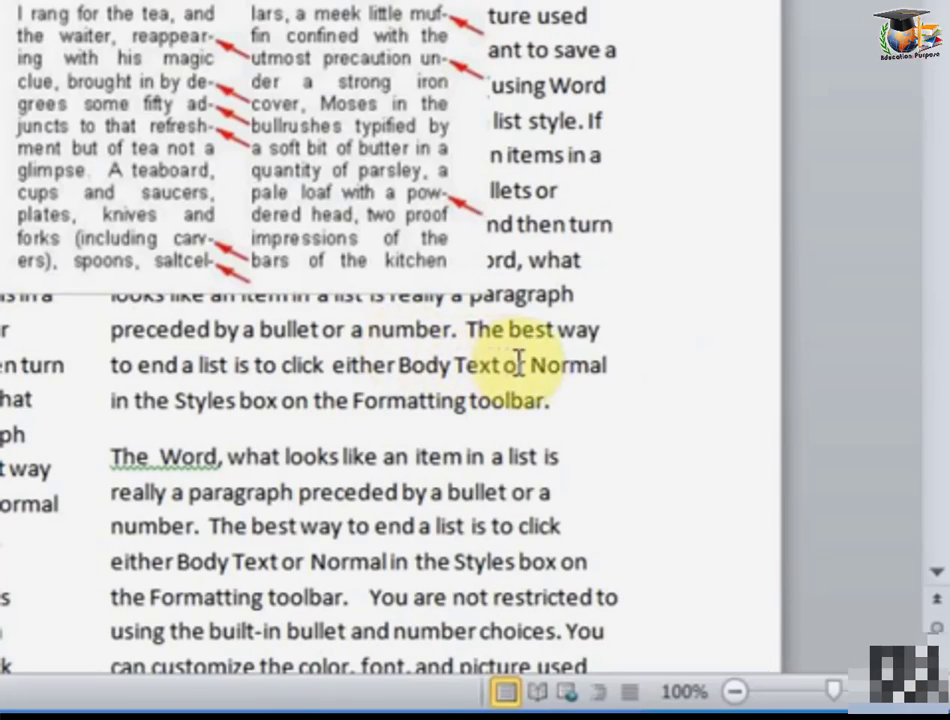
# Try a line break before Normal, undo it, then hyphenate the word as 'Nor-mal'
pyautogui.click(532, 366)
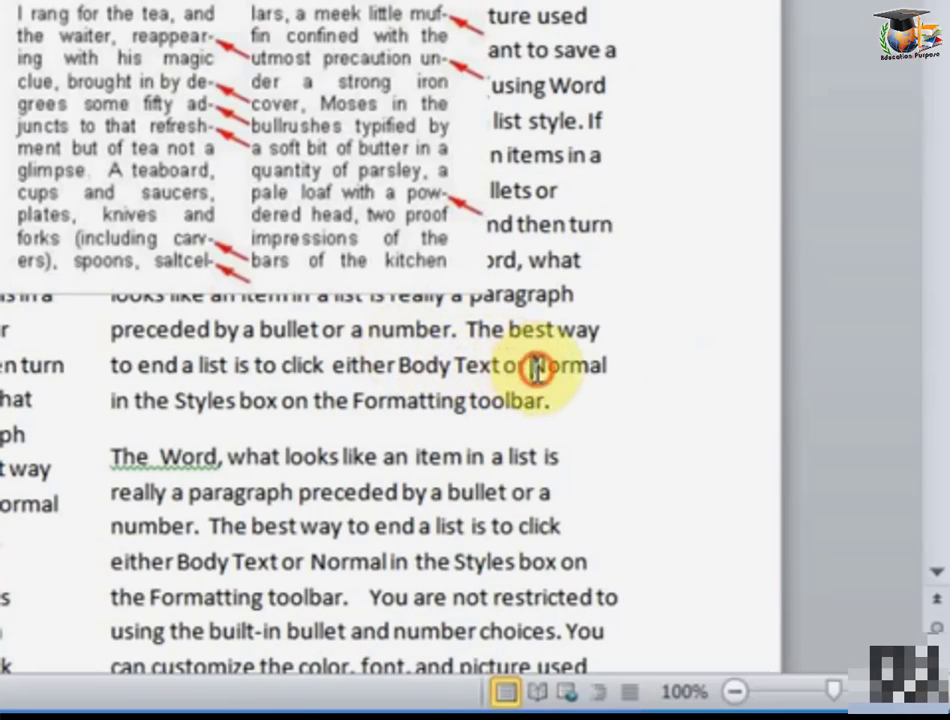
pyautogui.click(613, 366)
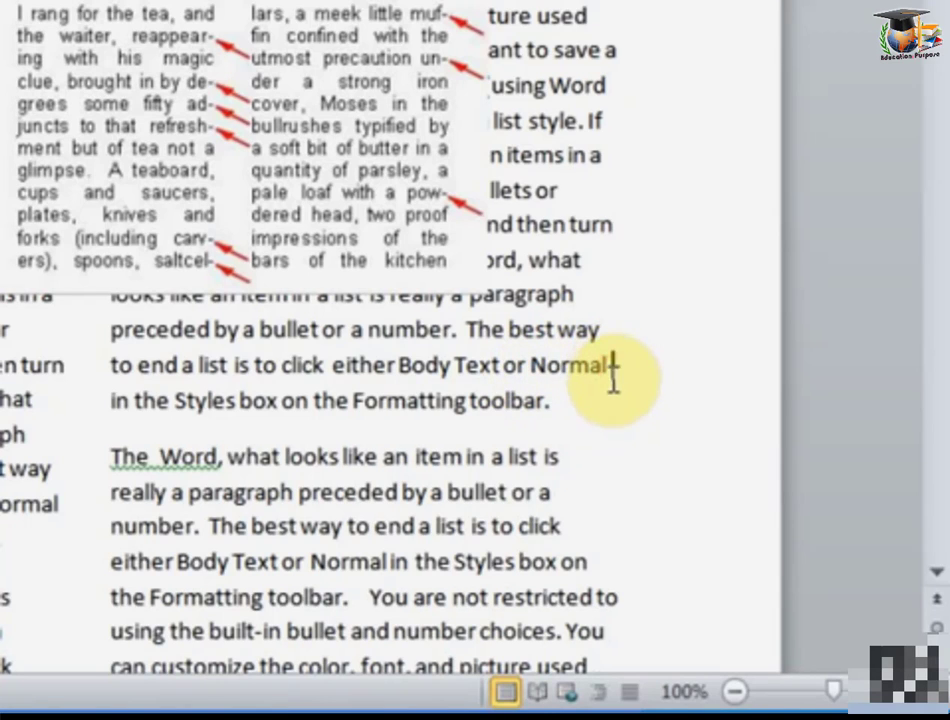
pyautogui.click(534, 365)
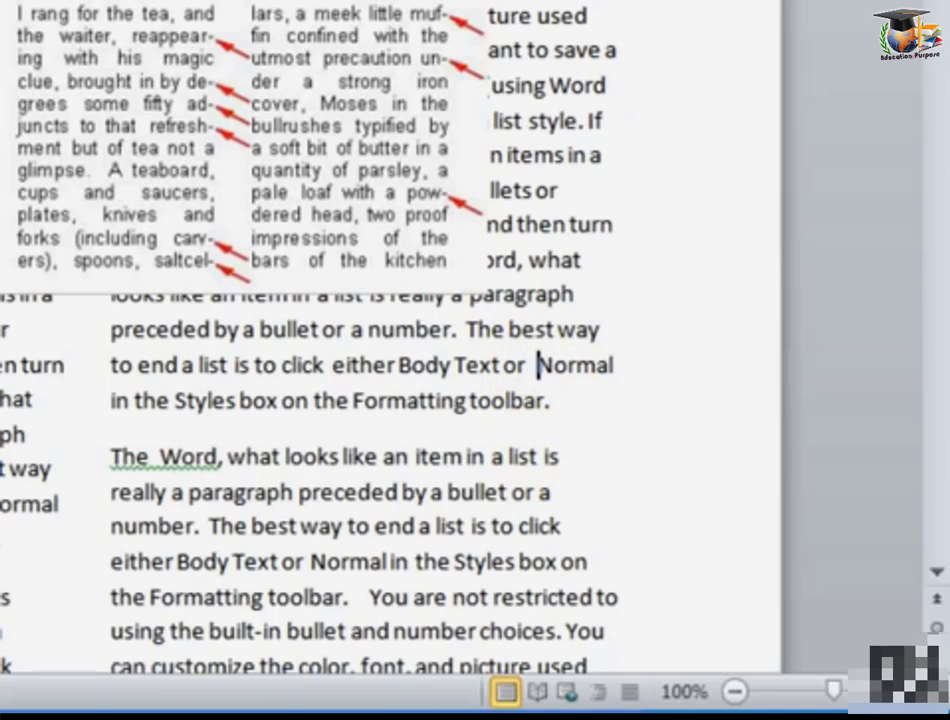
pyautogui.hotkey('shift', 'Return')
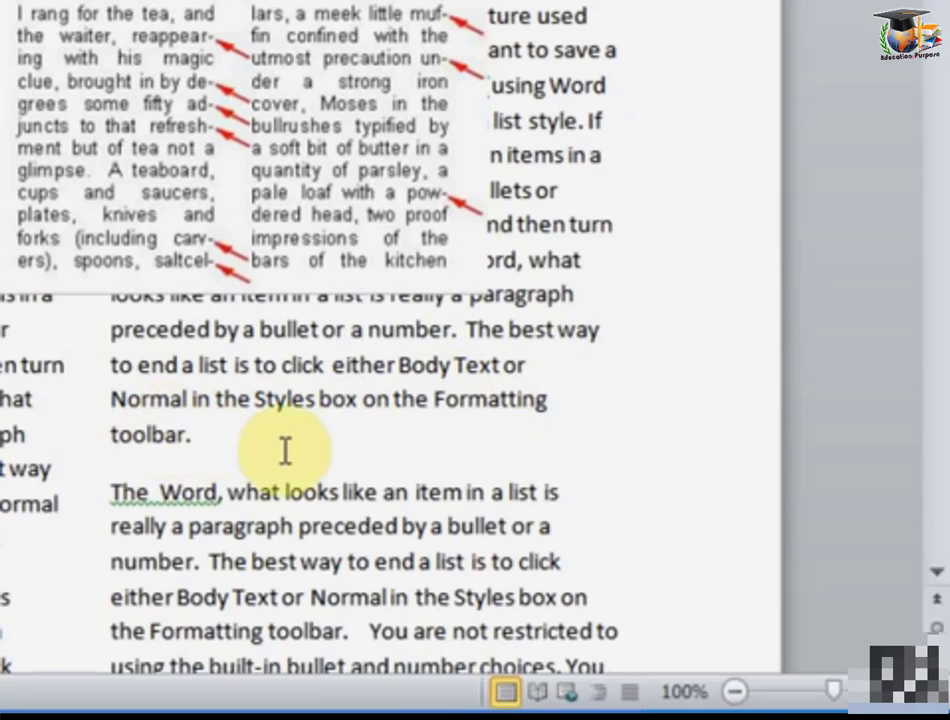
pyautogui.press('BackSpace')
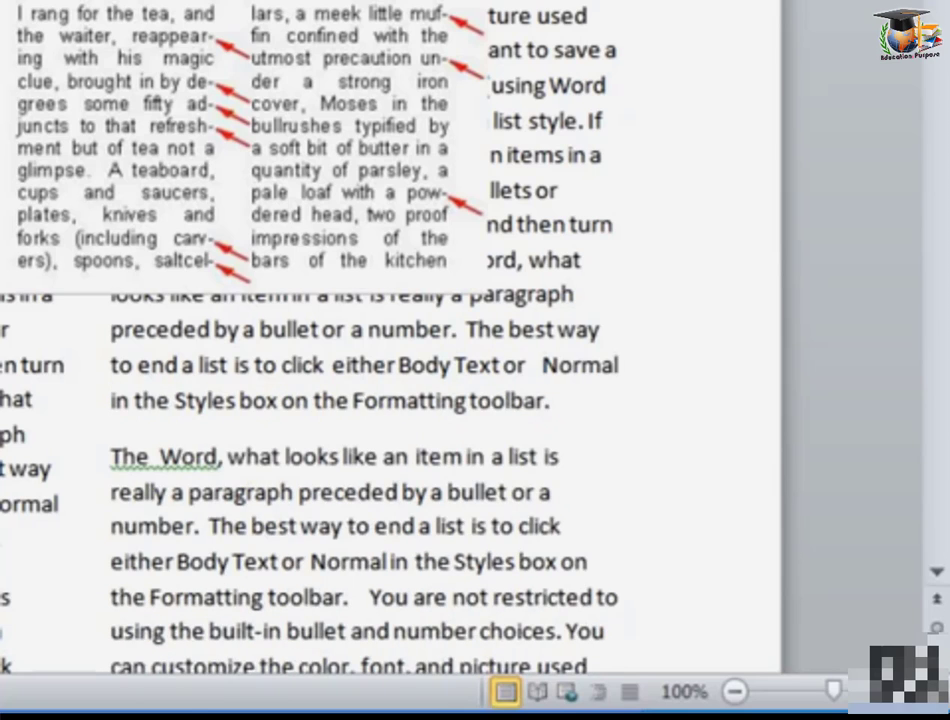
pyautogui.press('Right')
pyautogui.press('Right')
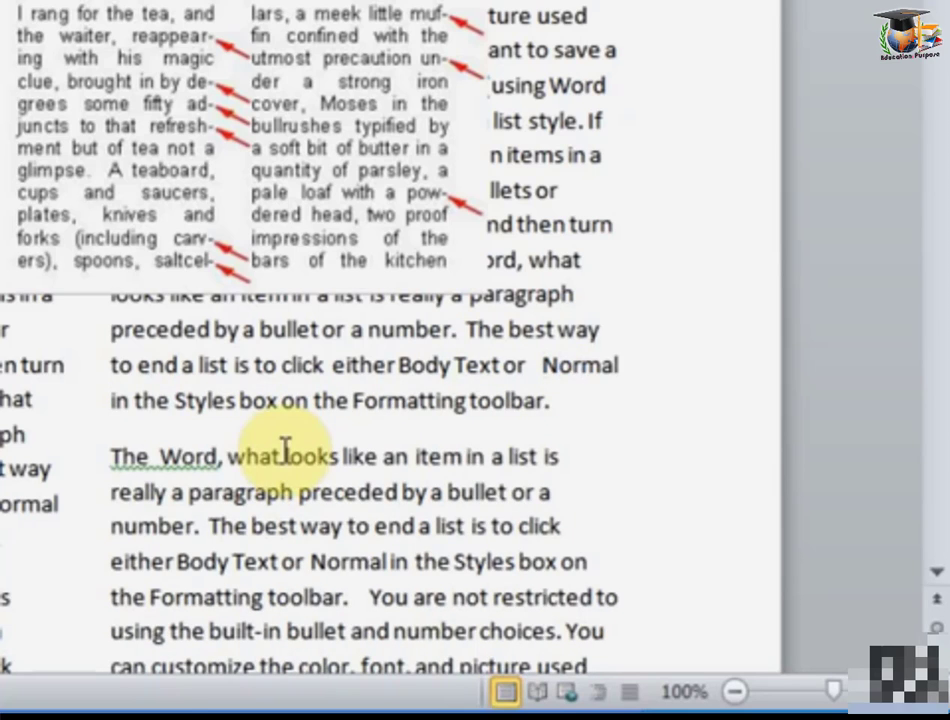
pyautogui.write('-')
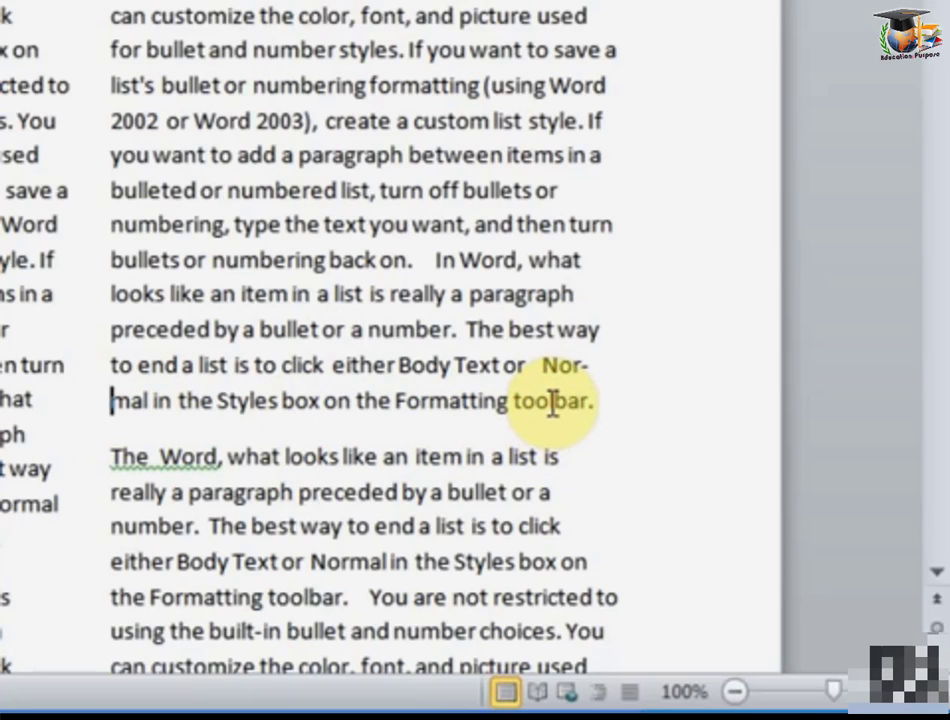
# Delete the two extra spaces before Nor-mal and the typed hyphen, restoring 'Normal'
pyautogui.click(538, 365)
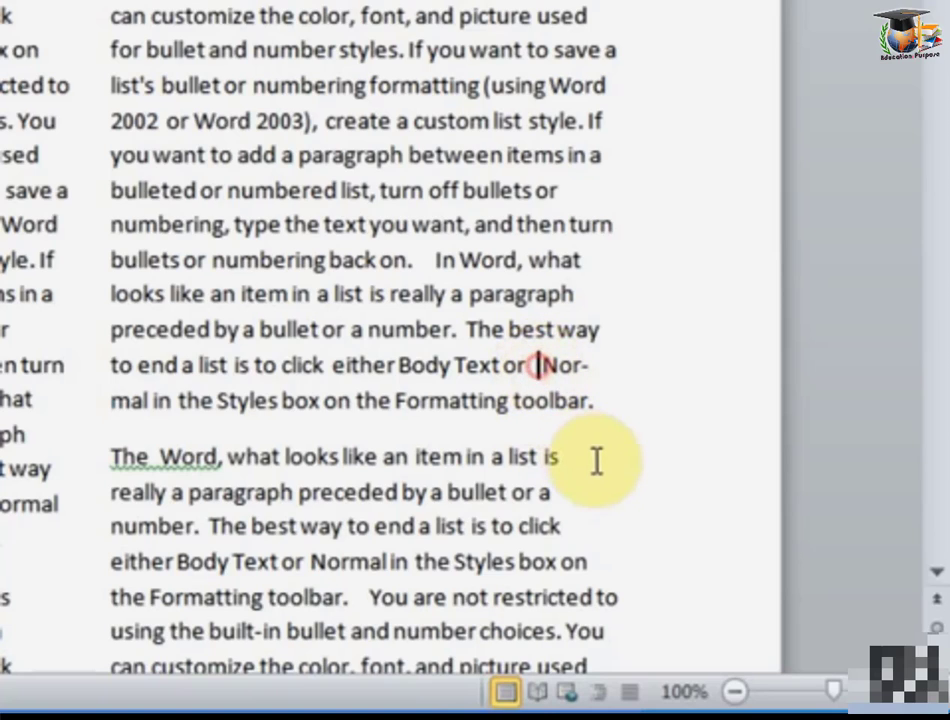
pyautogui.press('BackSpace')
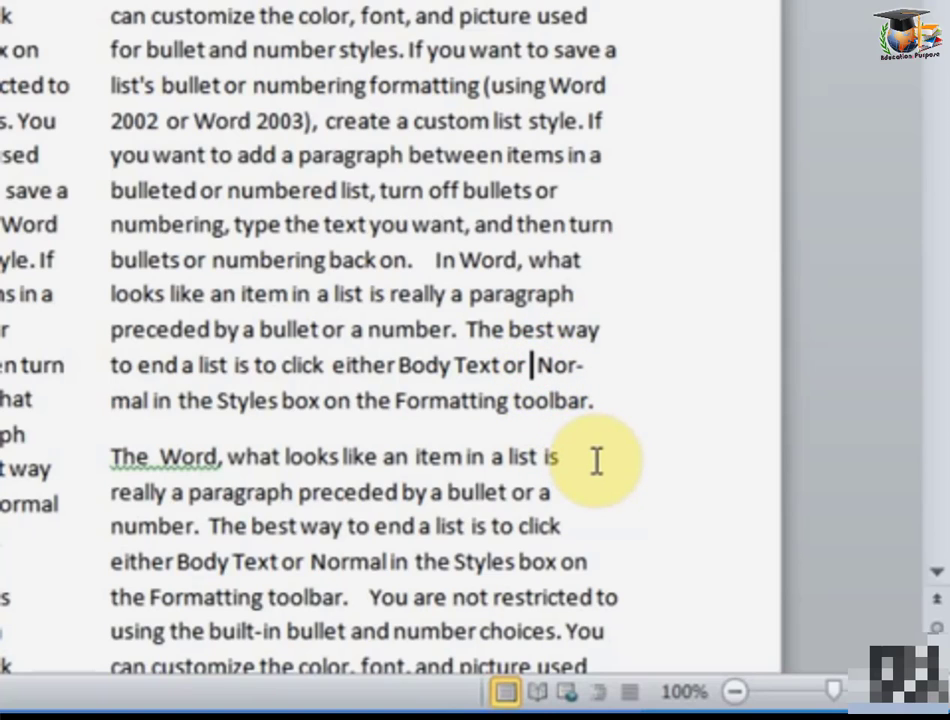
pyautogui.press('BackSpace')
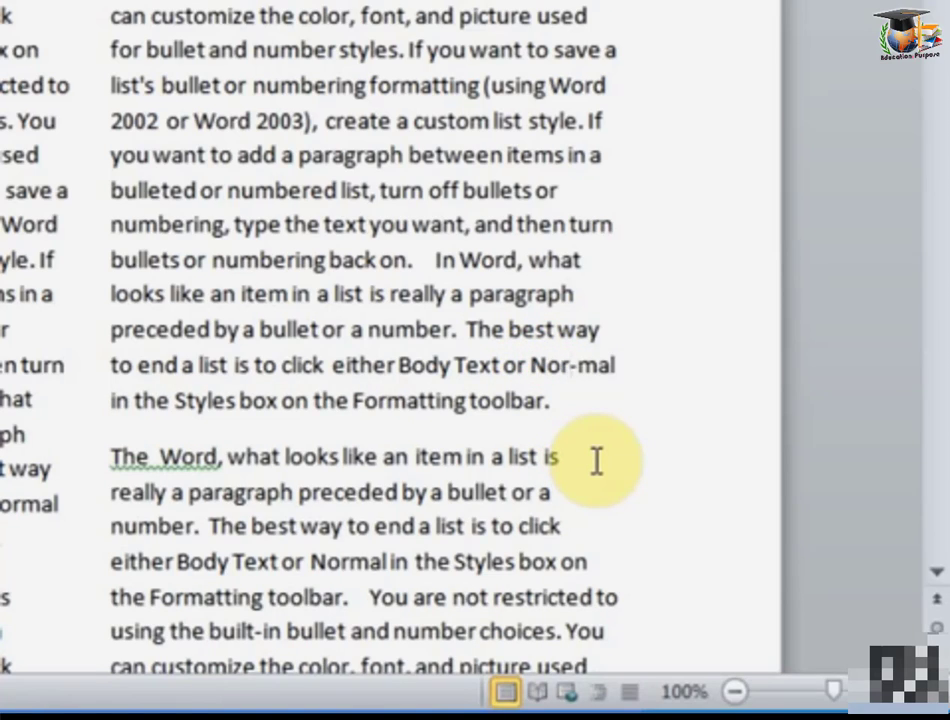
pyautogui.press('BackSpace')
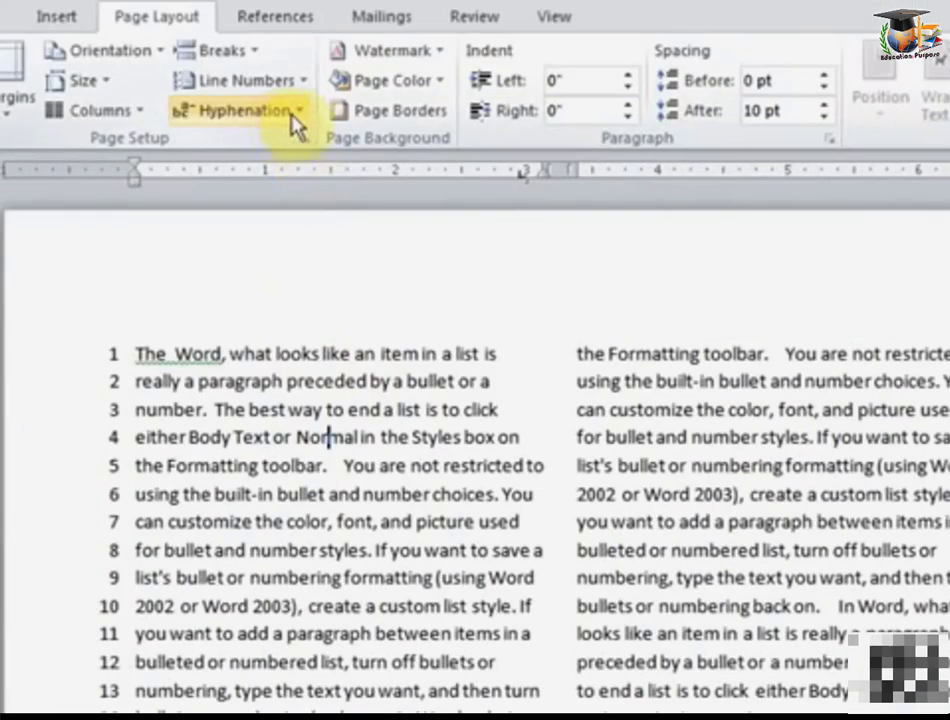
pyautogui.click(298, 116)
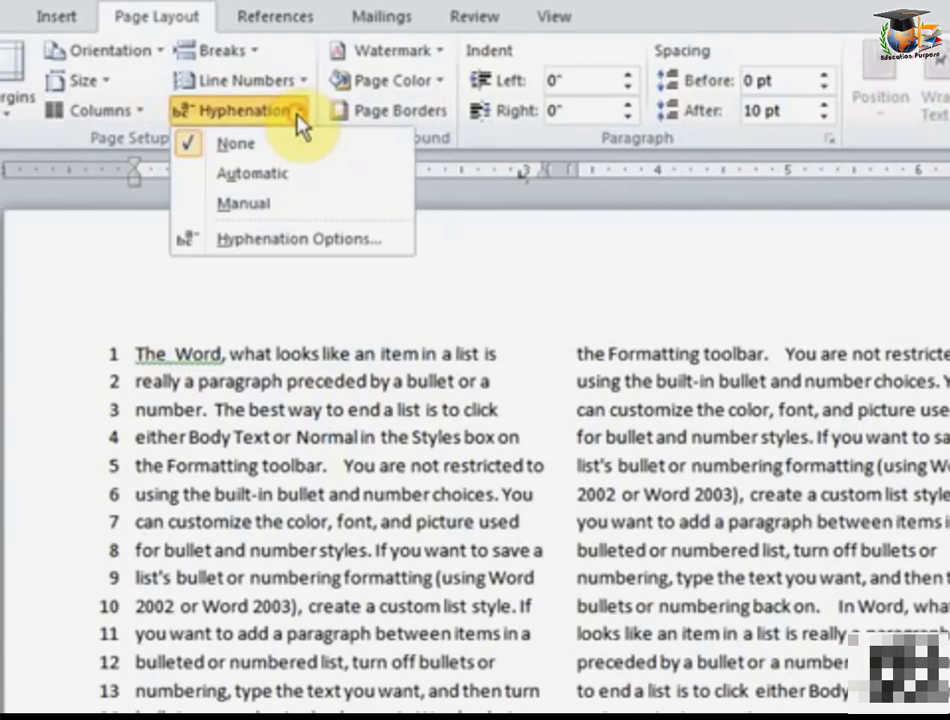
pyautogui.click(507, 425)
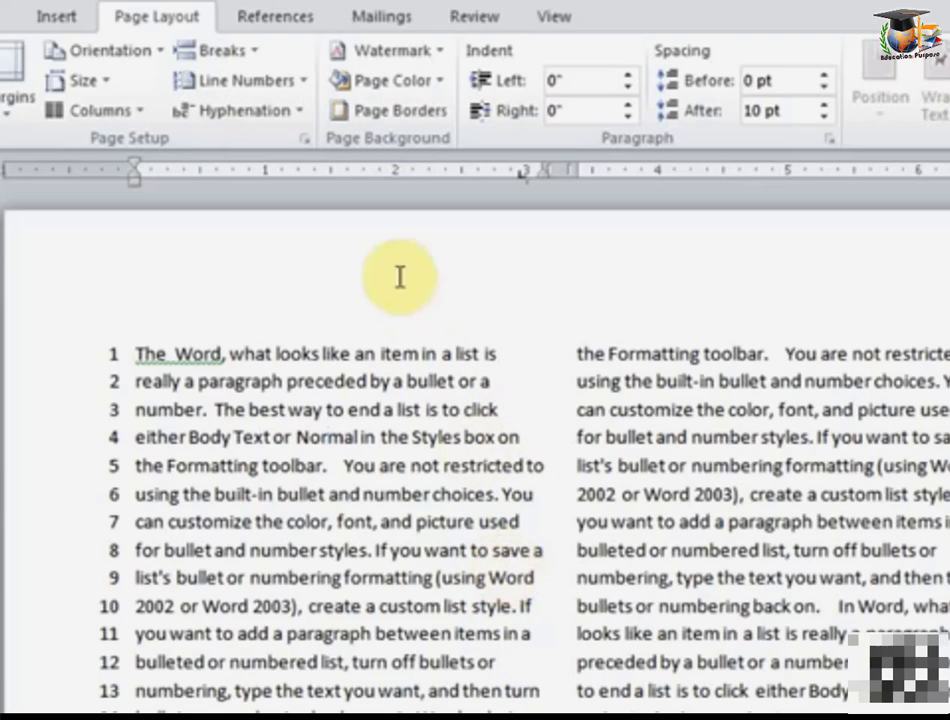
# Set hyphenation to Automatic so line-end words like real-ly and Format-ting break
pyautogui.click(296, 112)
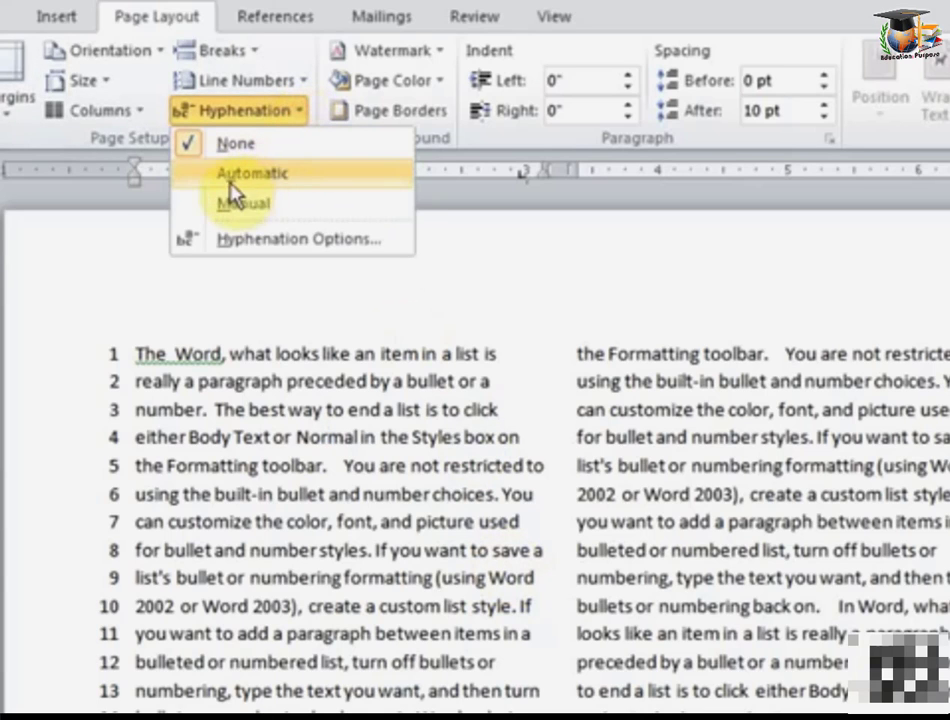
pyautogui.click(256, 176)
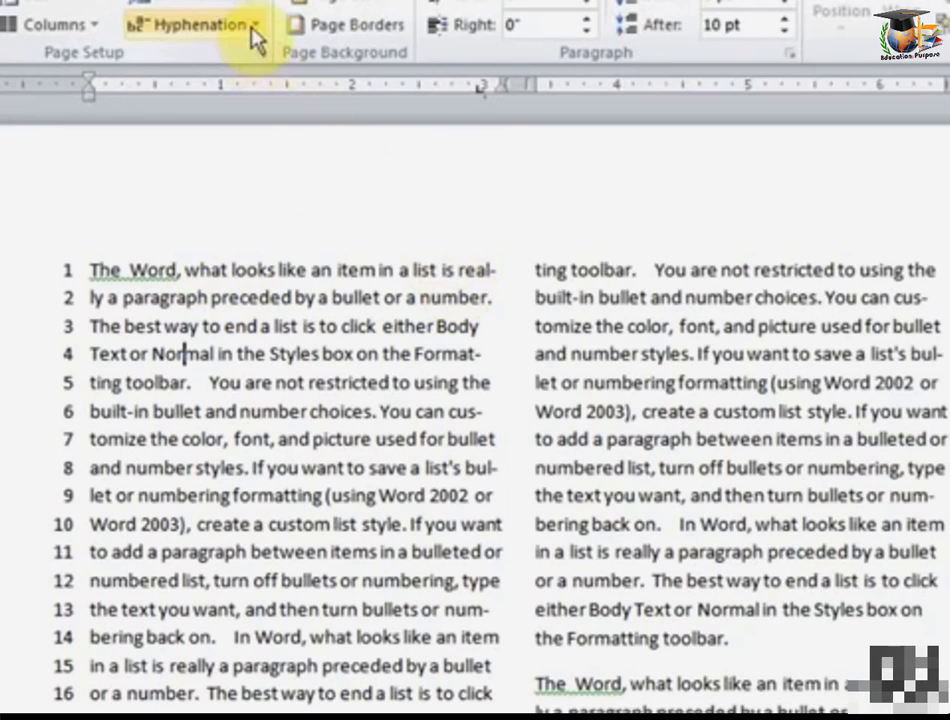
# Set hyphenation back to None so both columns reflow with whole words
pyautogui.click(253, 32)
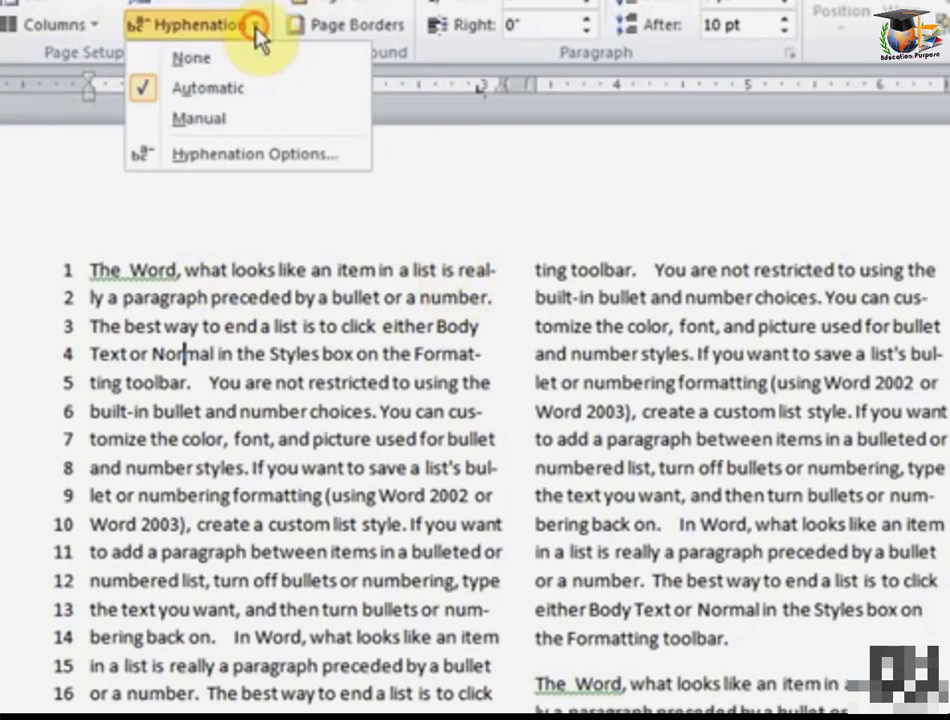
pyautogui.click(212, 60)
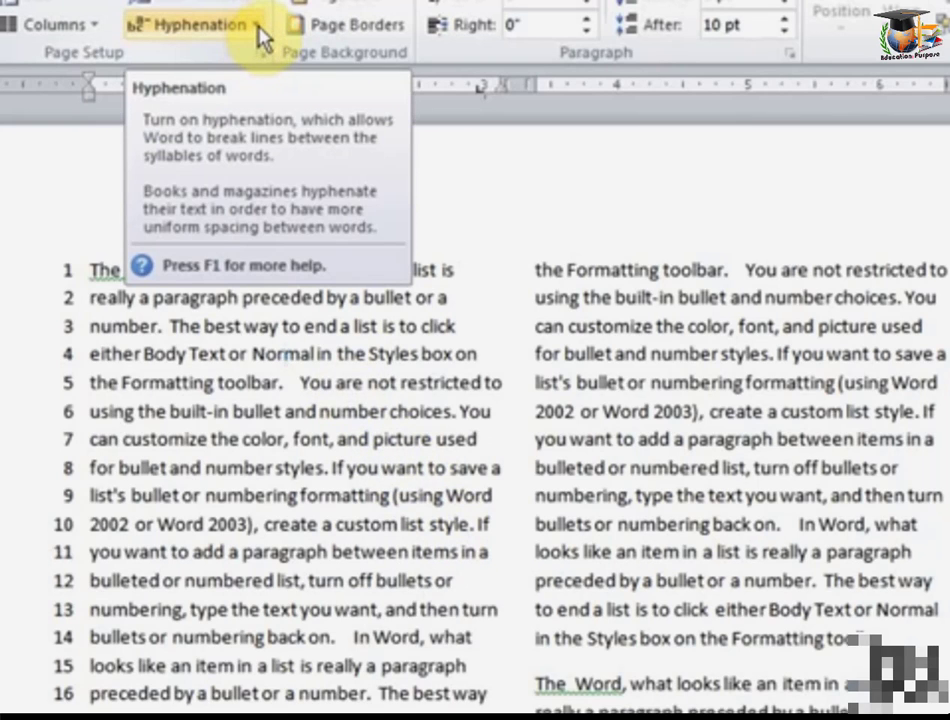
pyautogui.click(257, 30)
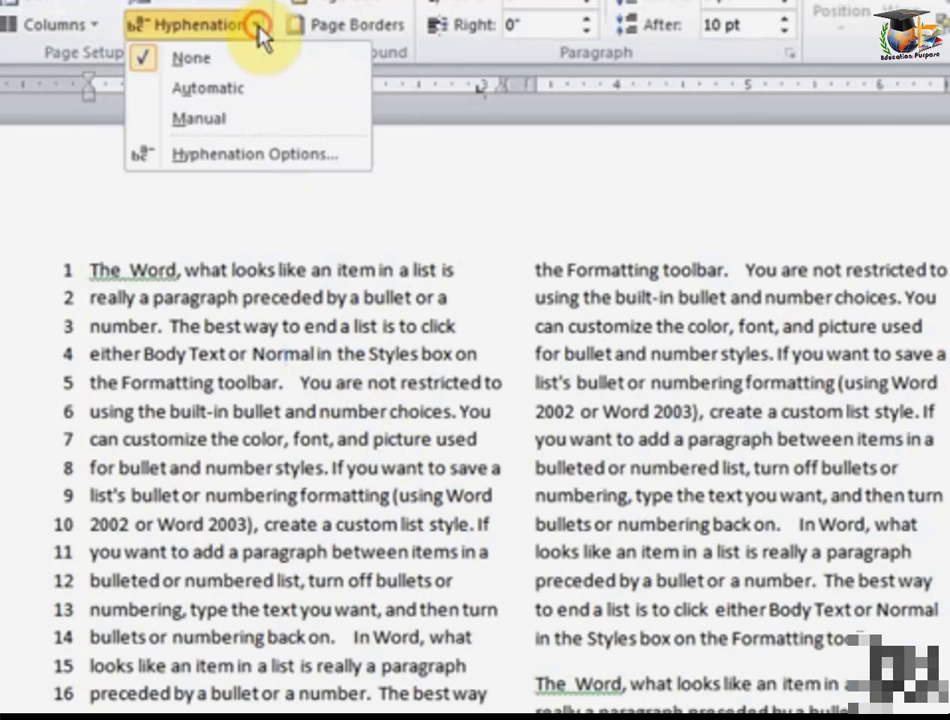
# Run manual hyphenation and accept the breaks in really, number and the next really
pyautogui.click(228, 122)
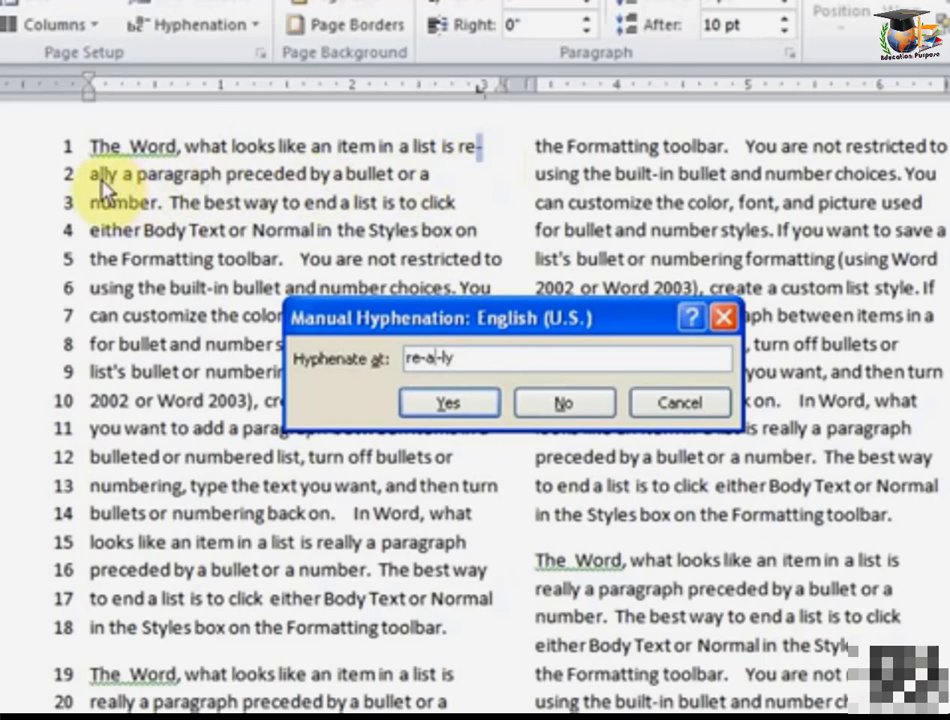
pyautogui.click(438, 405)
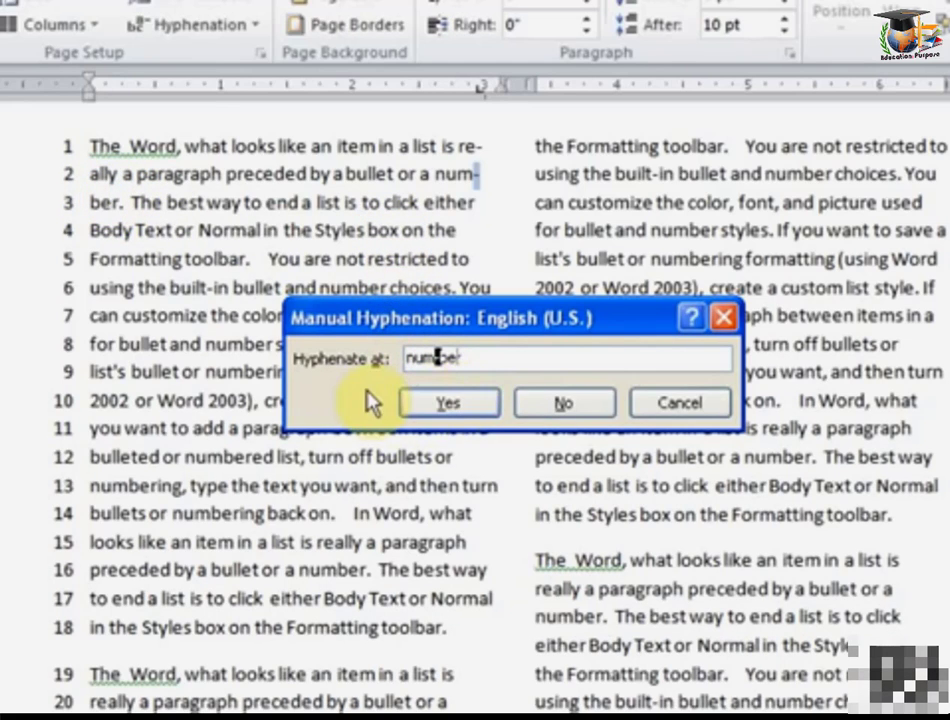
pyautogui.click(443, 418)
pyautogui.click(443, 418)
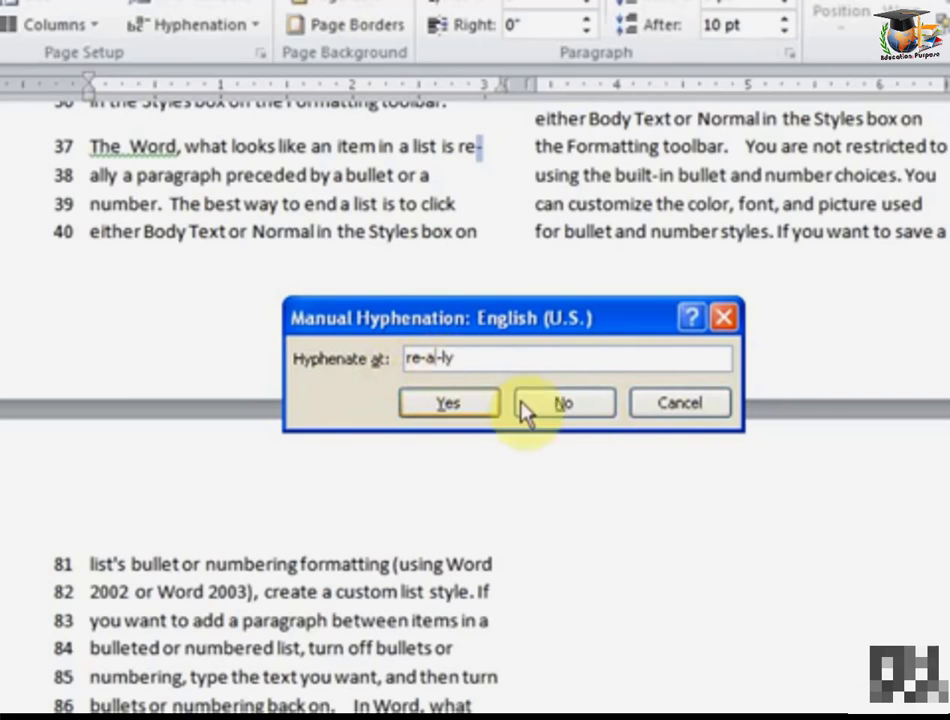
# Decline the later suggestions for really on line 37, number and two occurrences of either
pyautogui.click(557, 412)
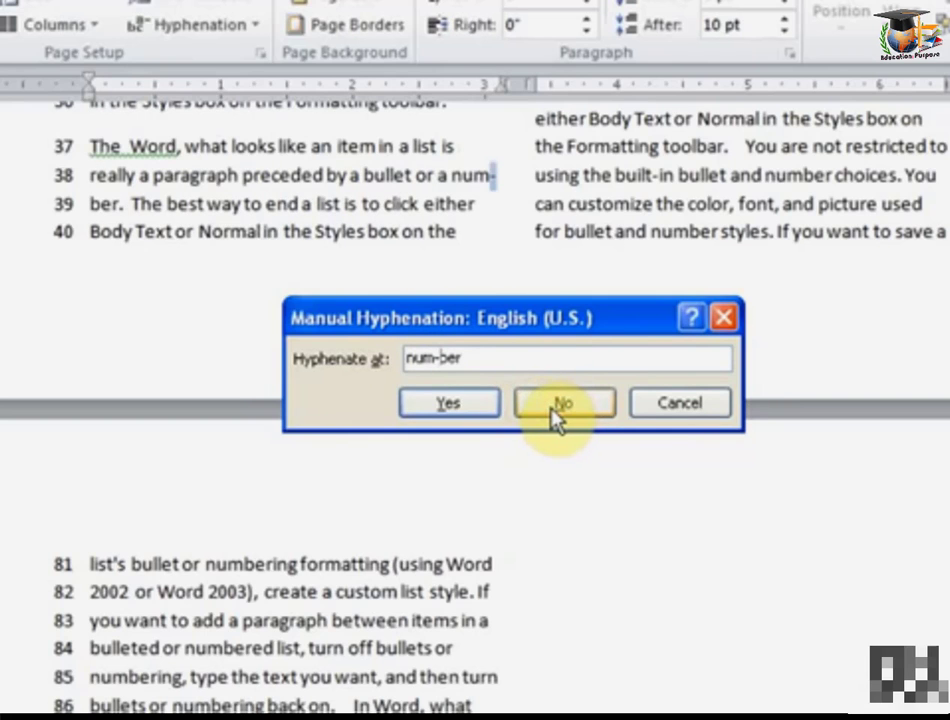
pyautogui.click(557, 412)
pyautogui.click(557, 412)
pyautogui.click(557, 412)
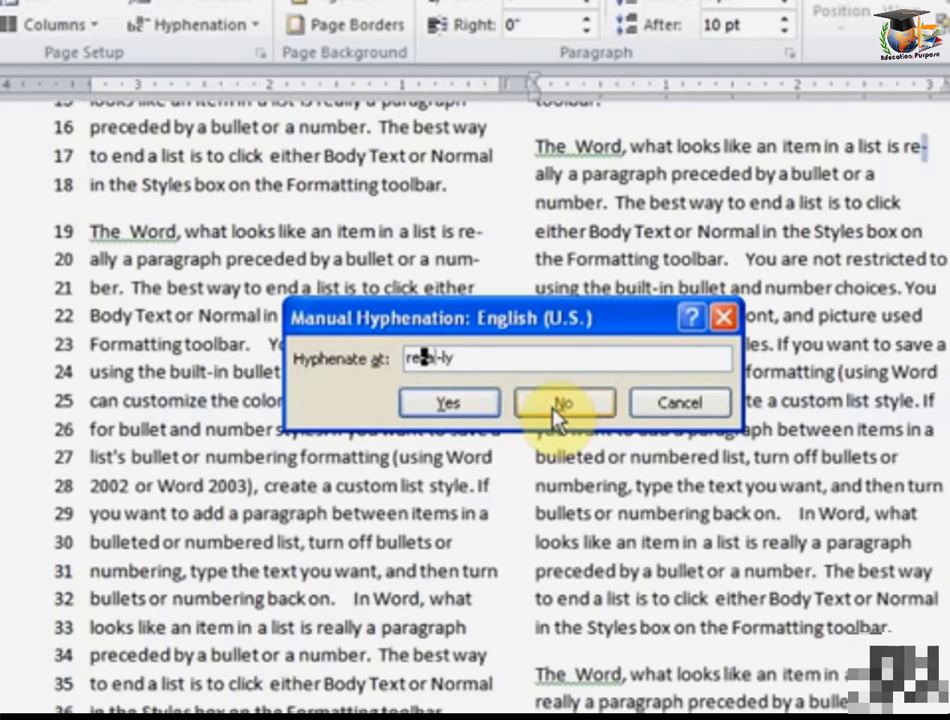
pyautogui.click(648, 420)
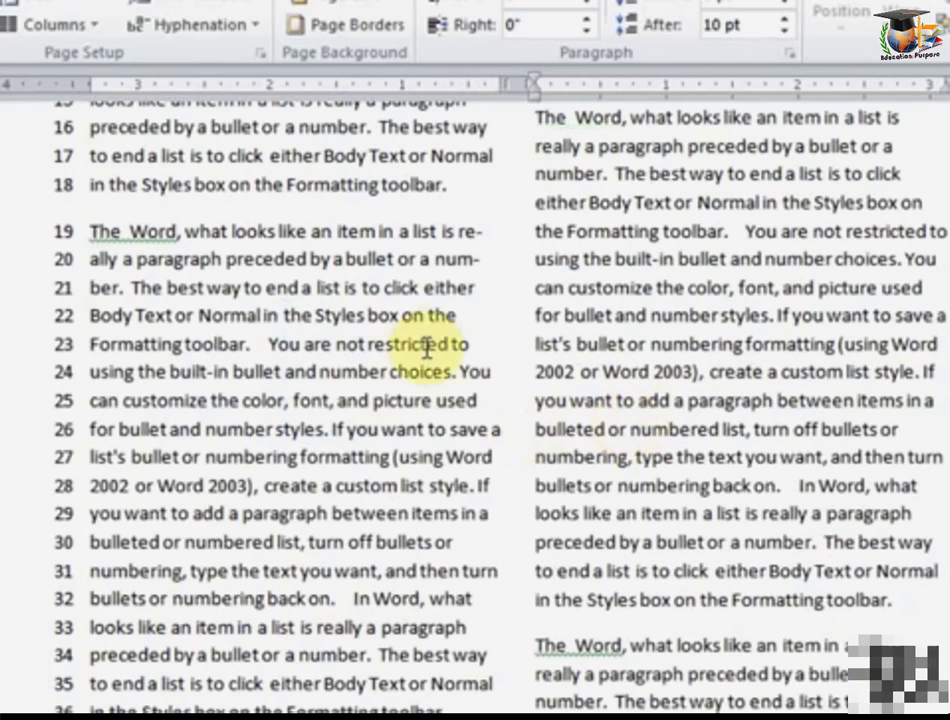
pyautogui.scroll(5, 470, 310)
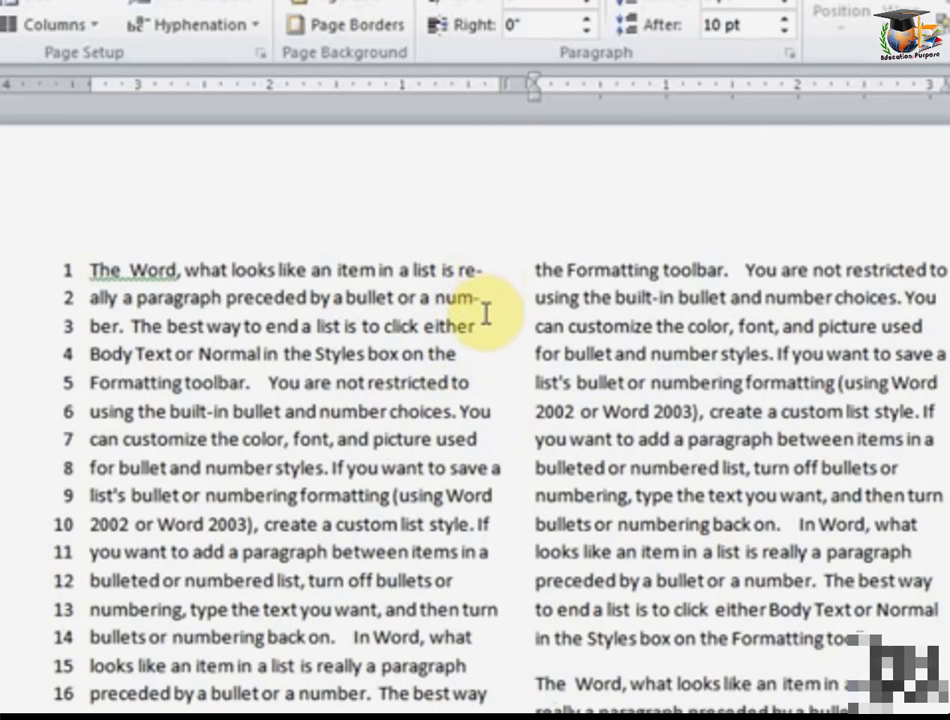
pyautogui.click(289, 400)
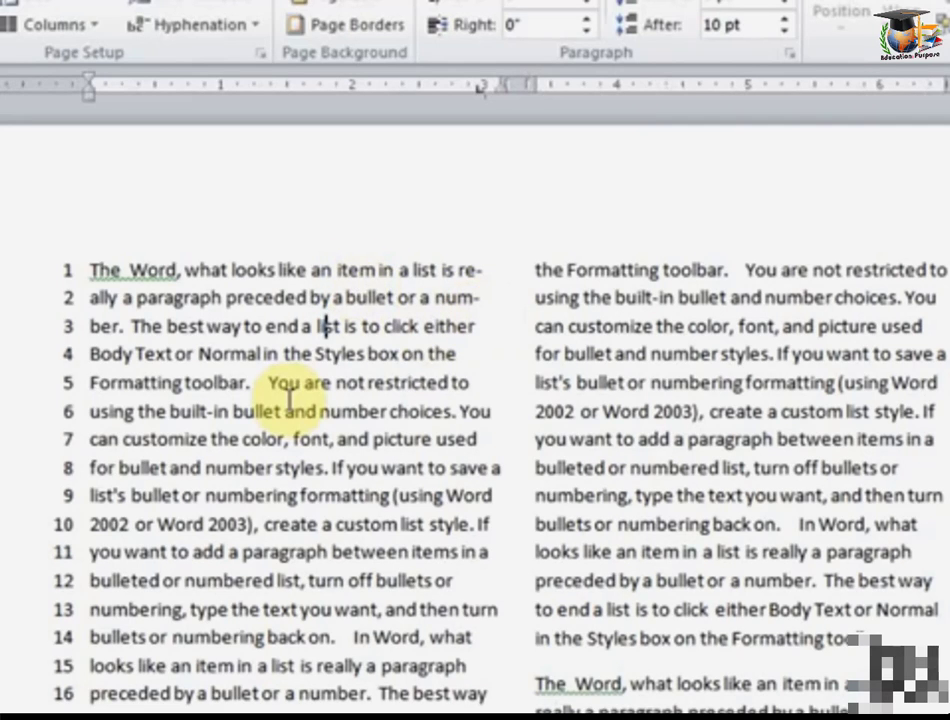